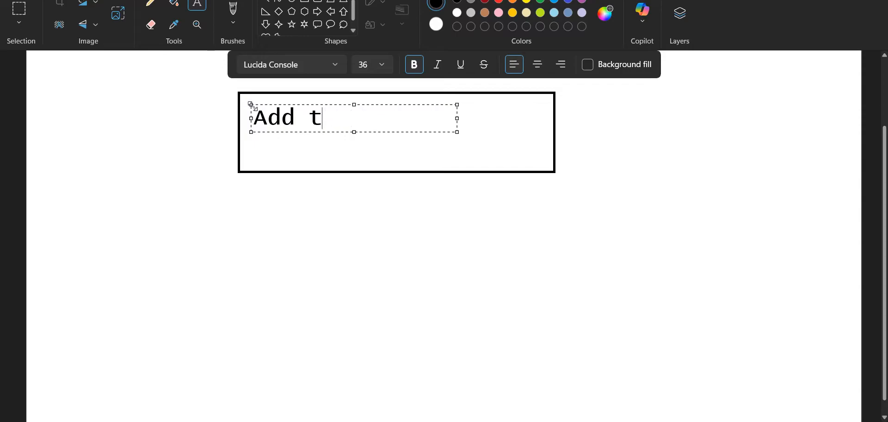
Complete the heading in the black rectangle as "Add Users/License in EntraId" and widen its text box.
type("Users")
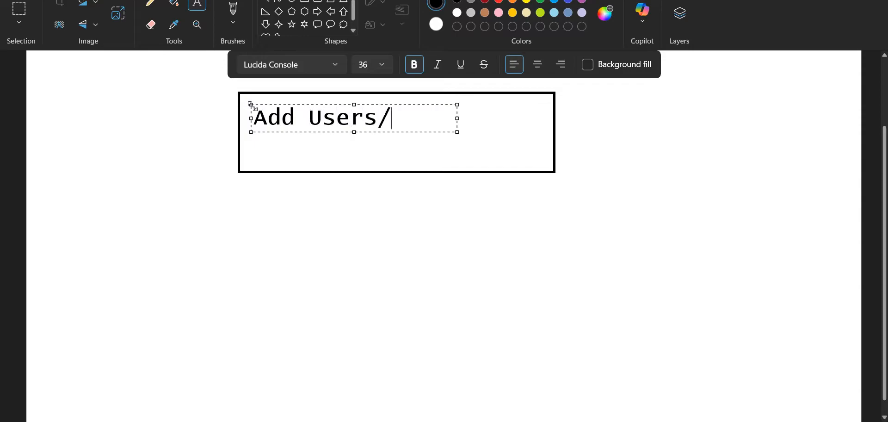
type("/Lice")
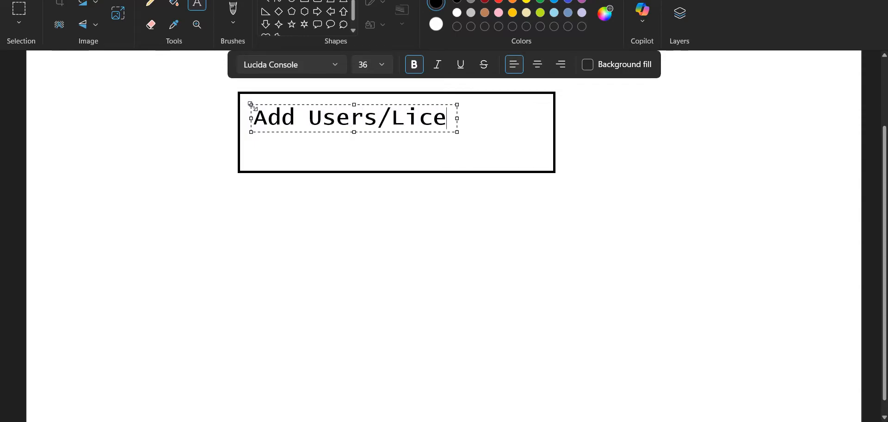
type("nse in")
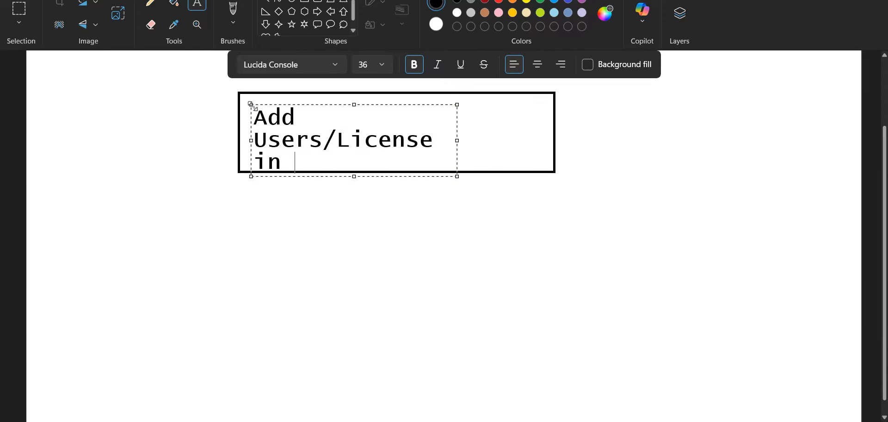
type(" Ent")
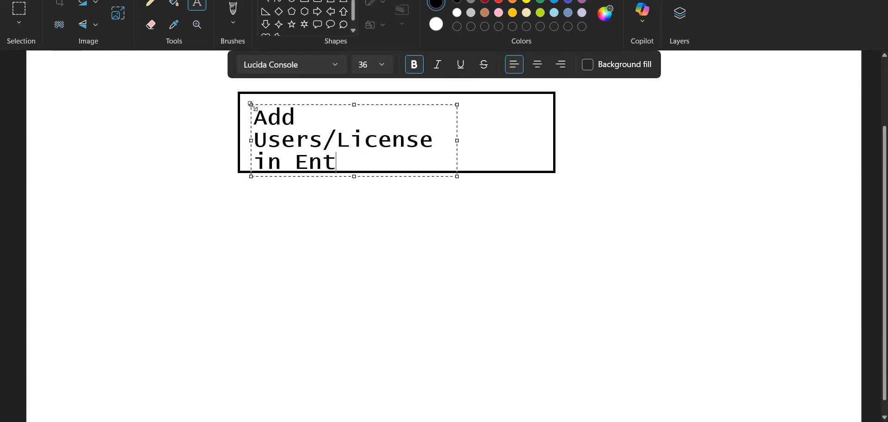
type("raId")
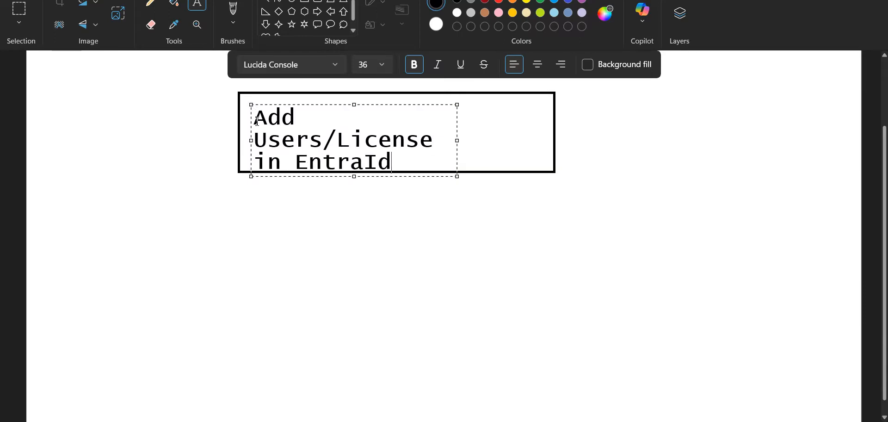
mouse_move(458, 175)
left_mouse_down()
mouse_move(493, 134)
mouse_move(550, 167)
mouse_move(540, 165)
left_mouse_up()
Switch to the Microsoft 365 admin center and browse the products offered in the Marketplace.
key("alt+Tab")
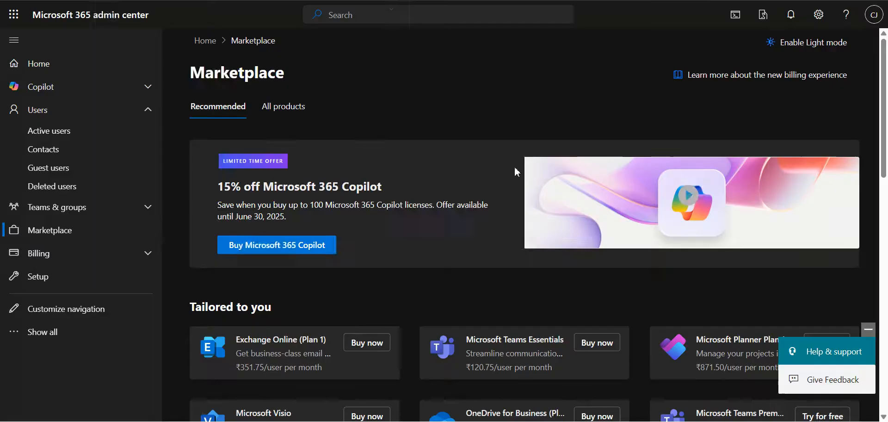
key("alt+Tab")
key("alt+Tab")
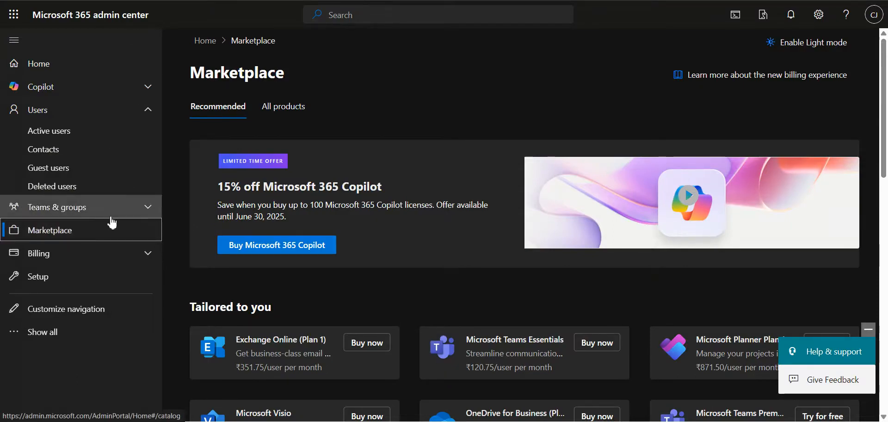
left_click(69, 234)
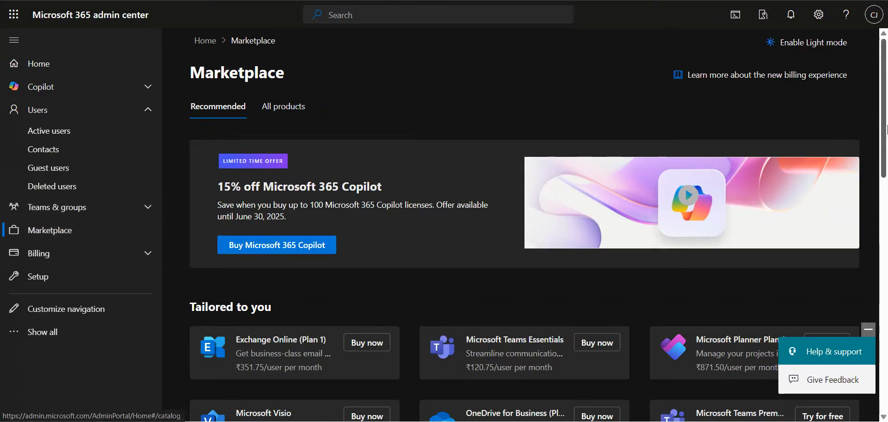
left_click_drag(885, 122, 885, 283)
scroll(886, 217, "down", 2)
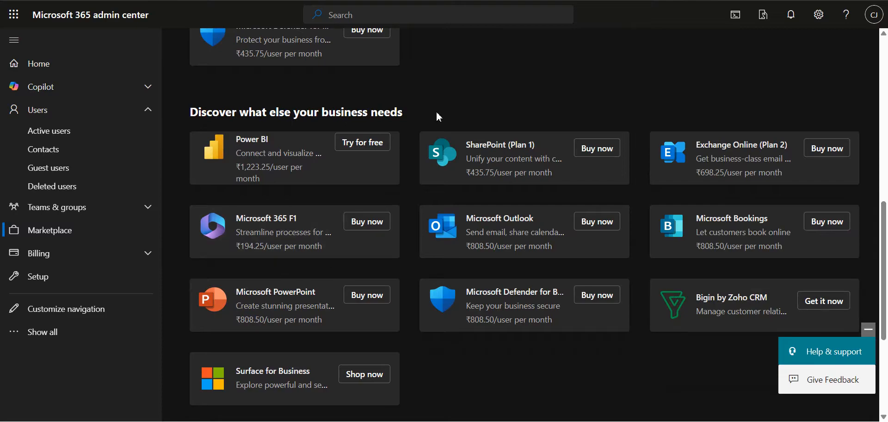
scroll(672, 208, "up", 2)
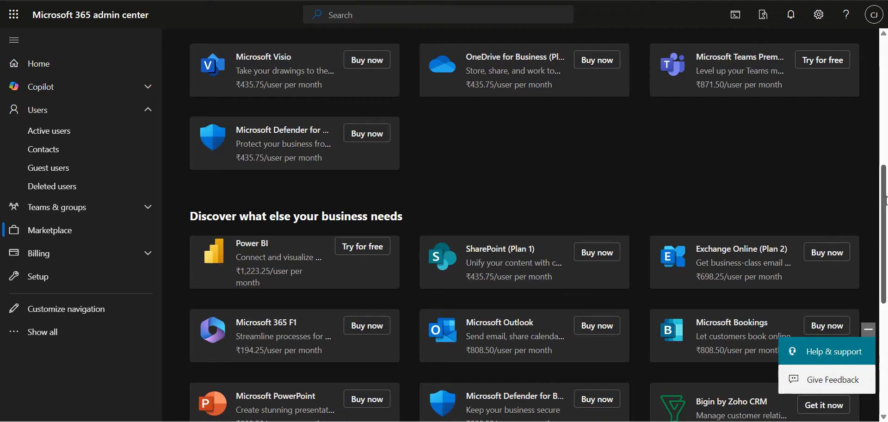
left_click_drag(883, 196, 883, 168)
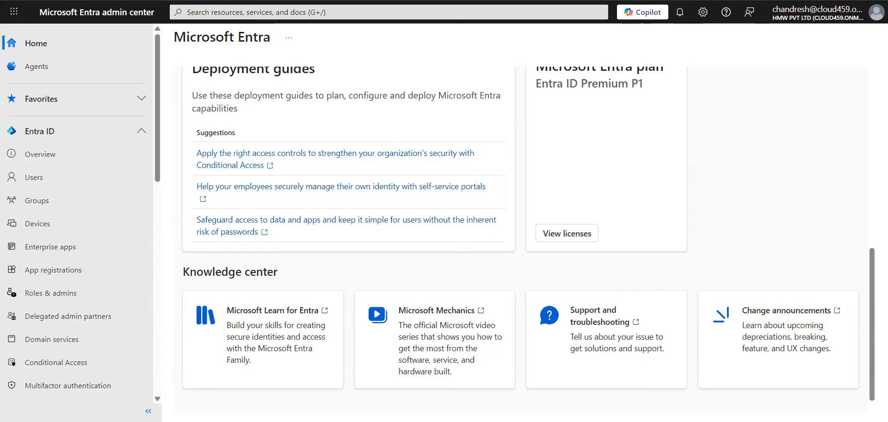
Open the full user list in the Microsoft Entra admin center and the active users in the Microsoft 365 admin center.
scroll(292, 149, "up", 5)
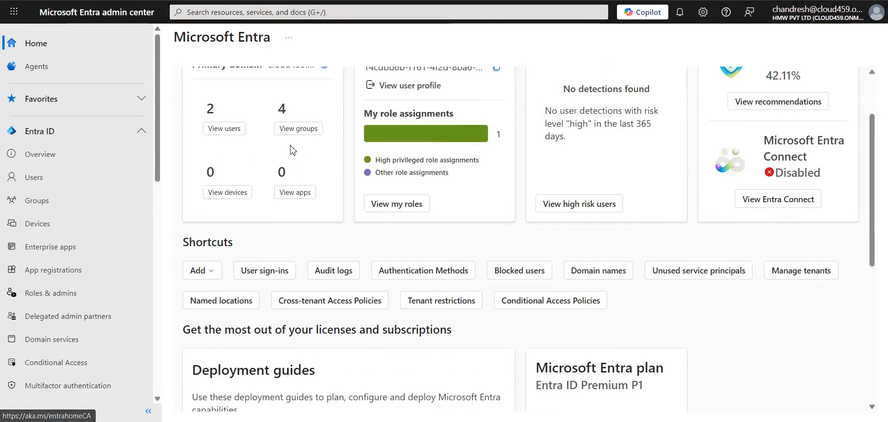
left_click(52, 185)
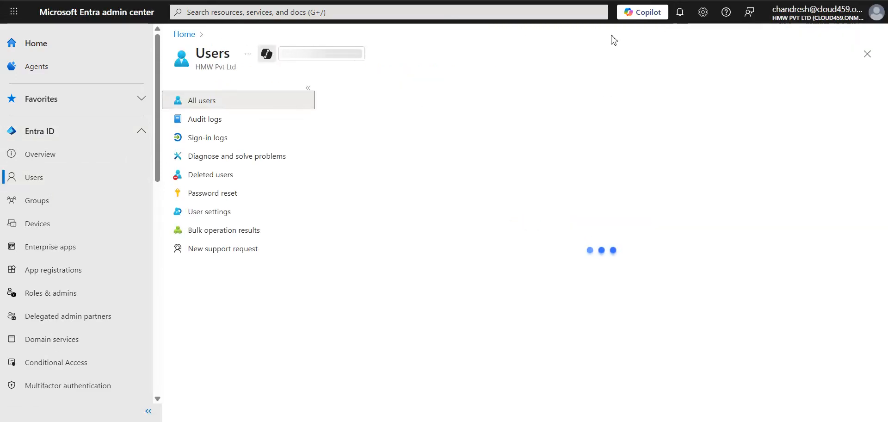
left_click(805, 18)
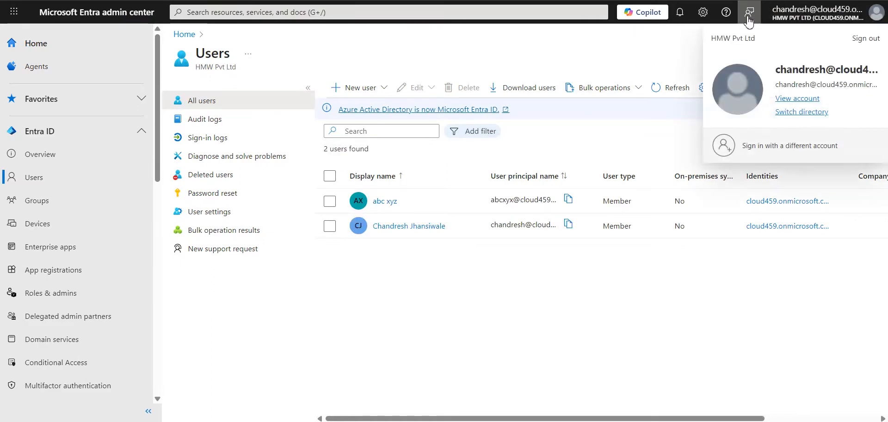
left_click(356, 69)
left_click(211, 107)
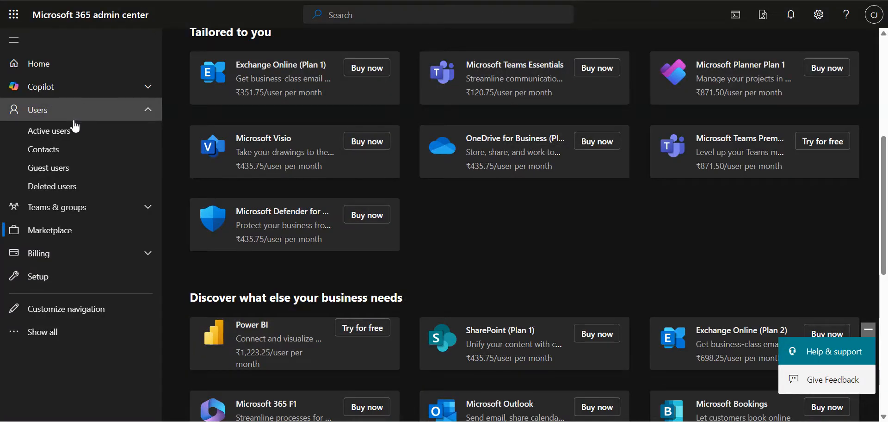
left_click(72, 132)
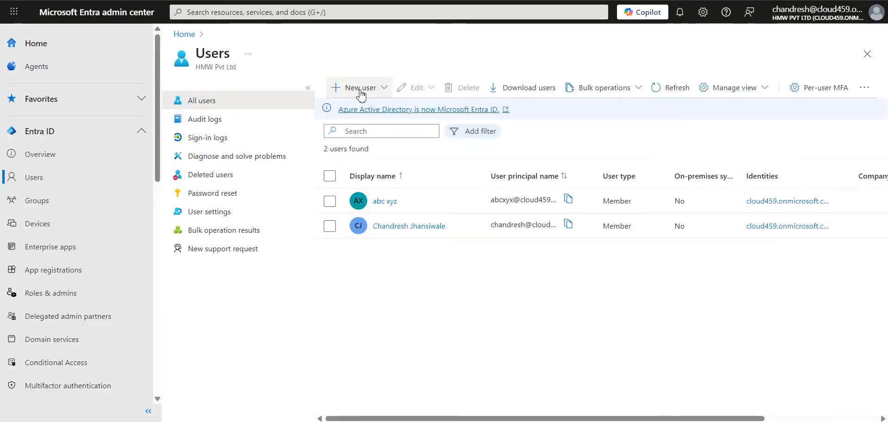
Start a new internal user in Microsoft Entra with user principal name "sales" and display name "sales".
left_click(361, 94)
left_click(377, 116)
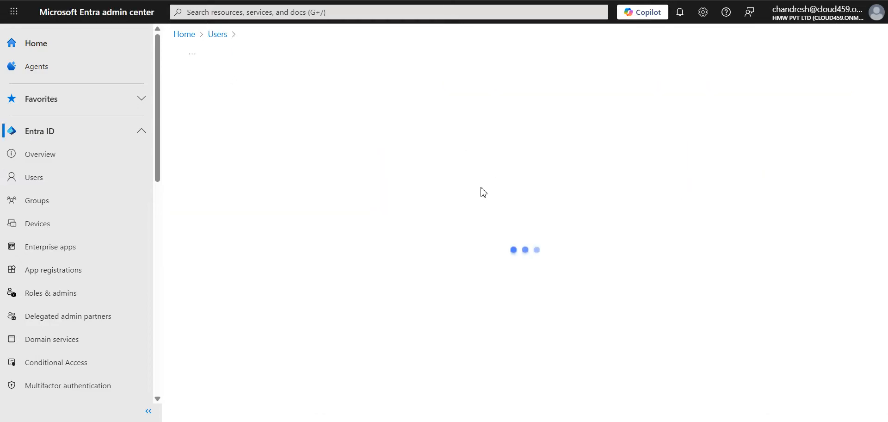
left_click(309, 180)
type("s")
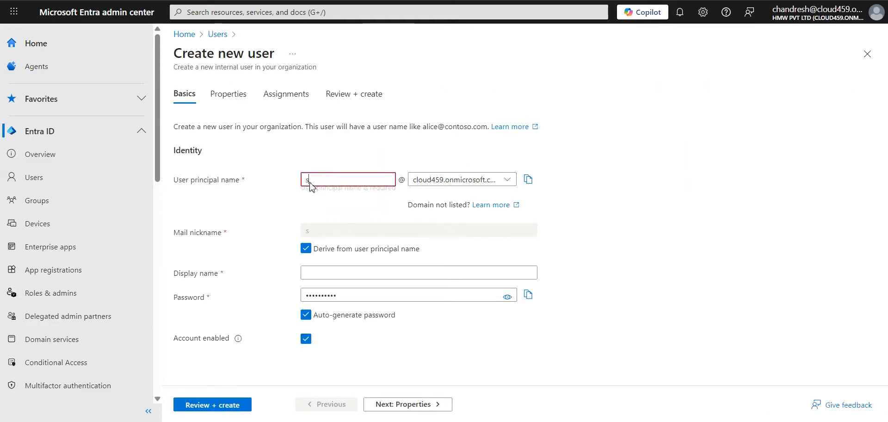
type("ales")
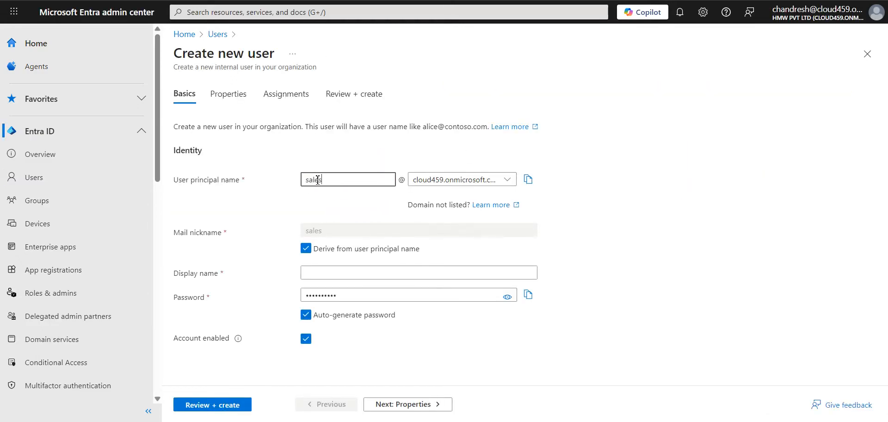
double_click(317, 180)
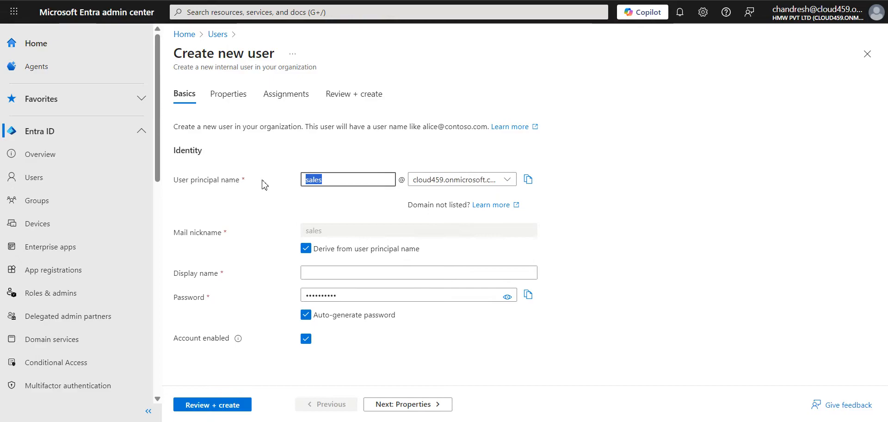
left_click(348, 274)
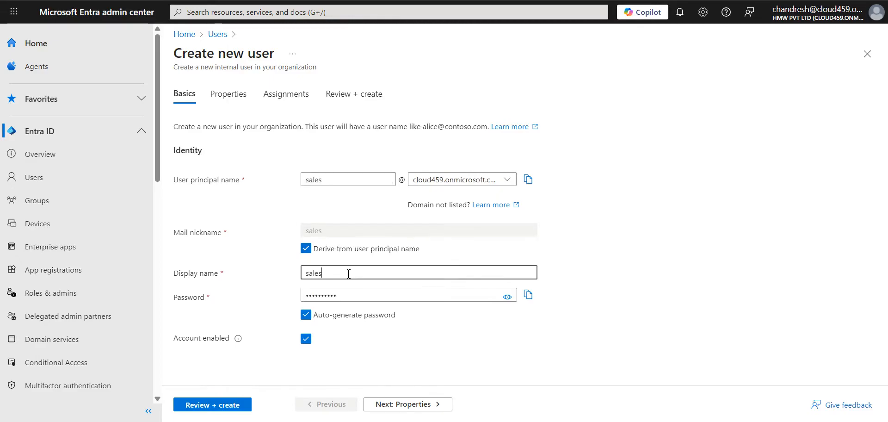
Inspect the auto-generated password and try switching password auto-generation off and back on.
left_click(507, 296)
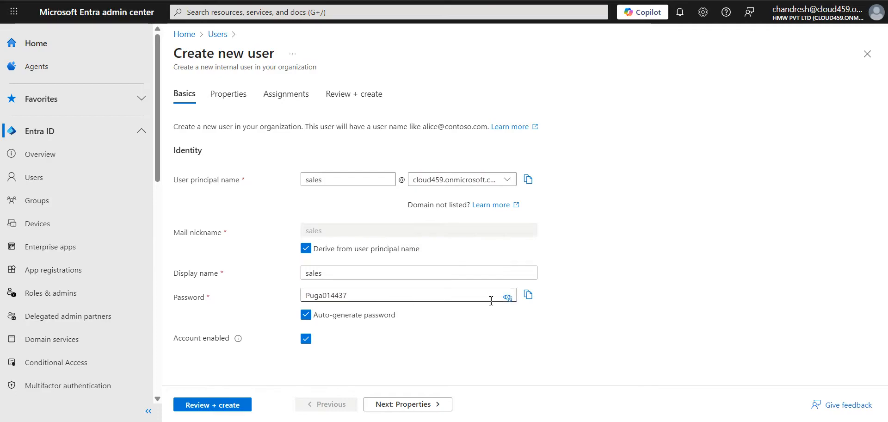
left_click(508, 296)
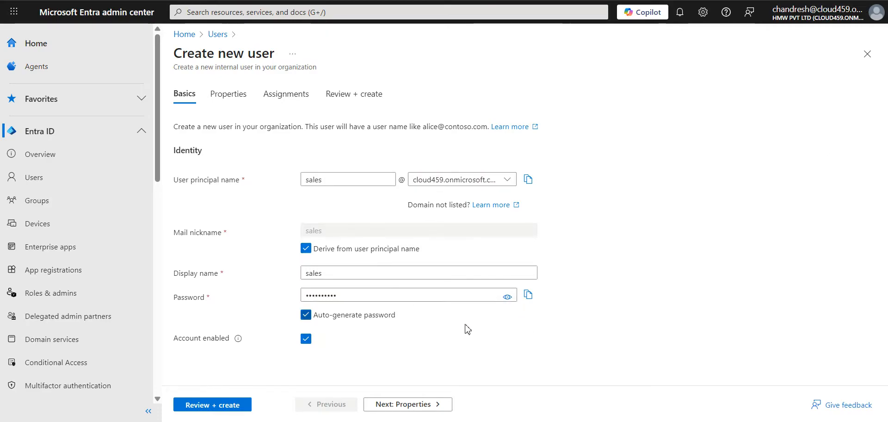
left_click(305, 315)
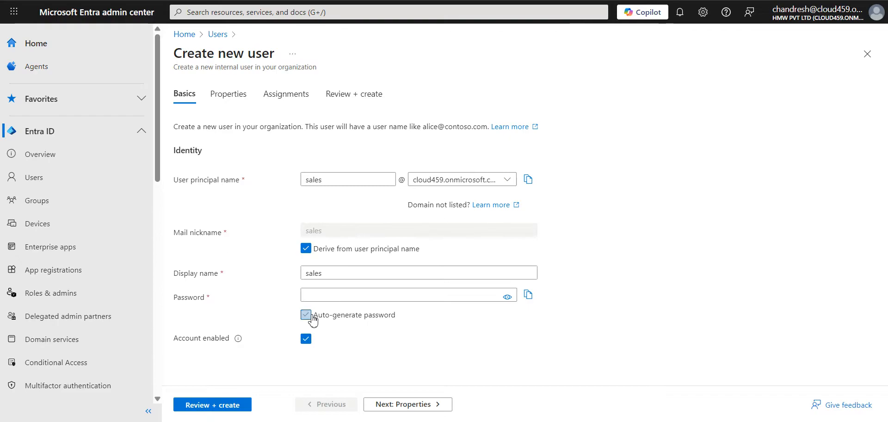
left_click(340, 301)
left_click(670, 290)
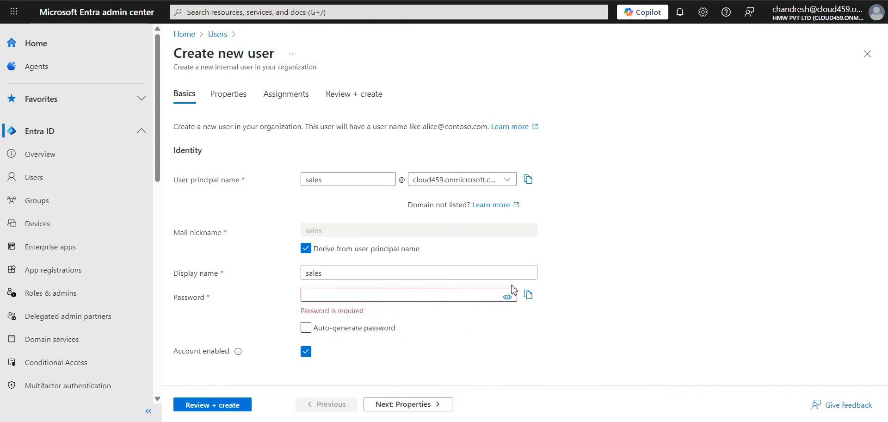
left_click(495, 291)
left_click(688, 278)
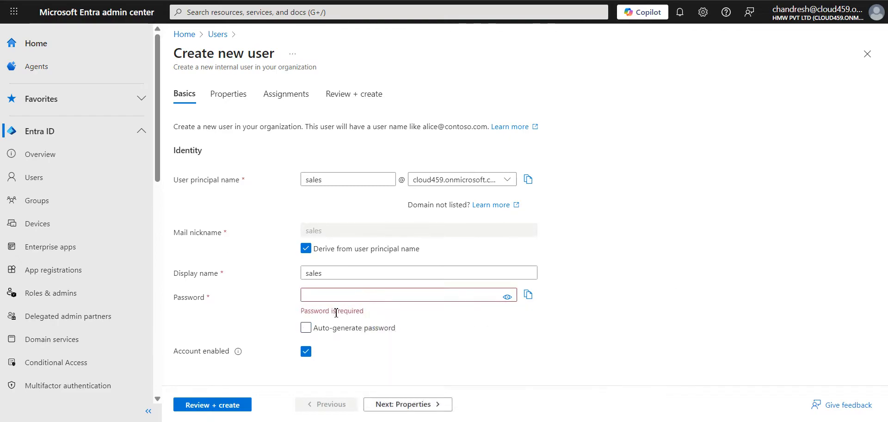
left_click(306, 327)
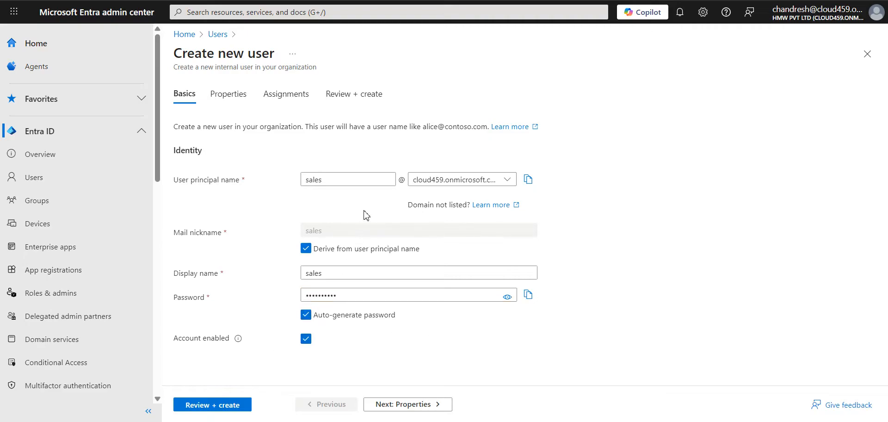
Review and create the sales user, and dismiss the feedback form.
left_click(229, 405)
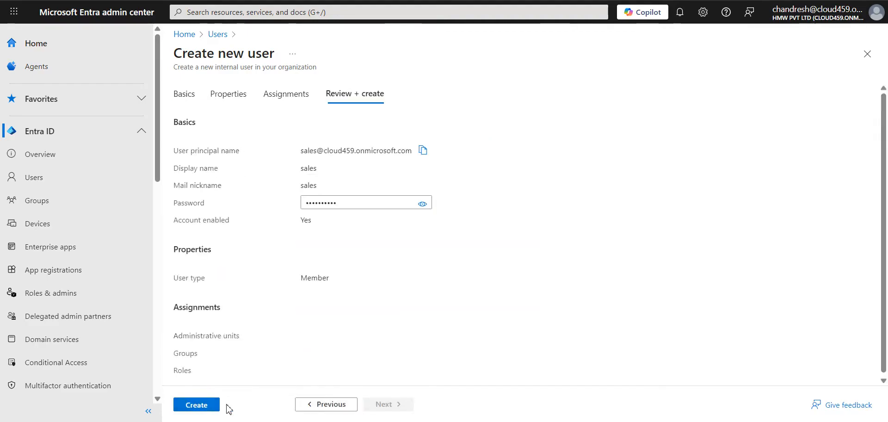
scroll(328, 340, "down", 1)
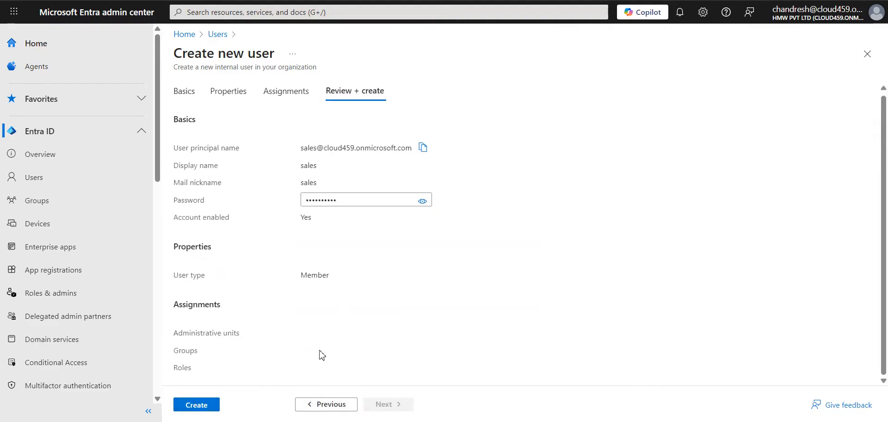
left_click(198, 405)
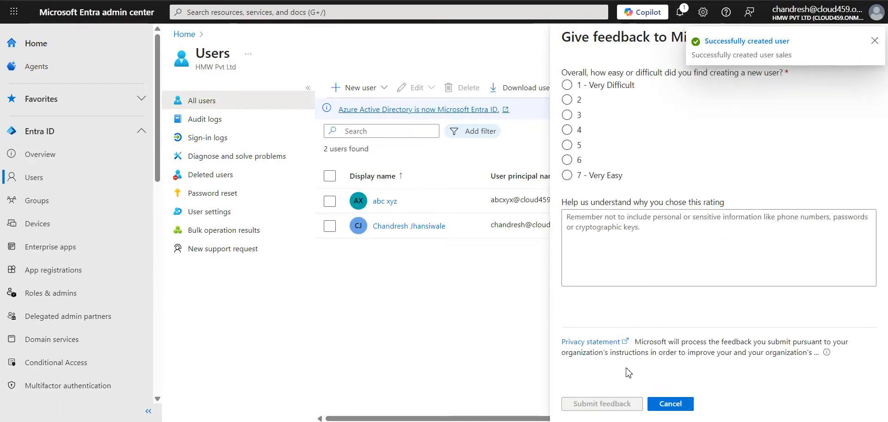
left_click(671, 403)
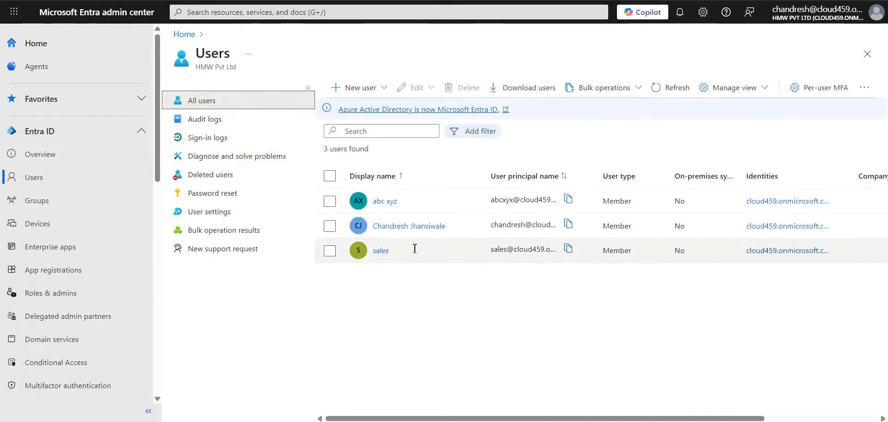
Open the sales user's profile and view its licenses and assigned roles.
left_click(382, 254)
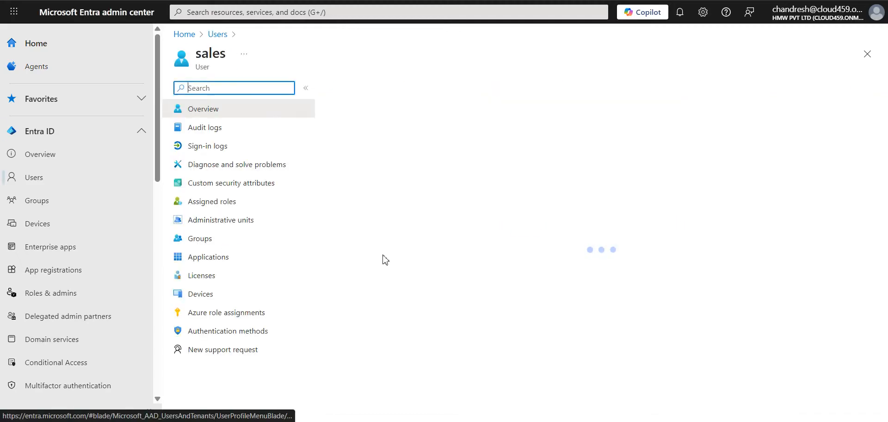
left_click(225, 278)
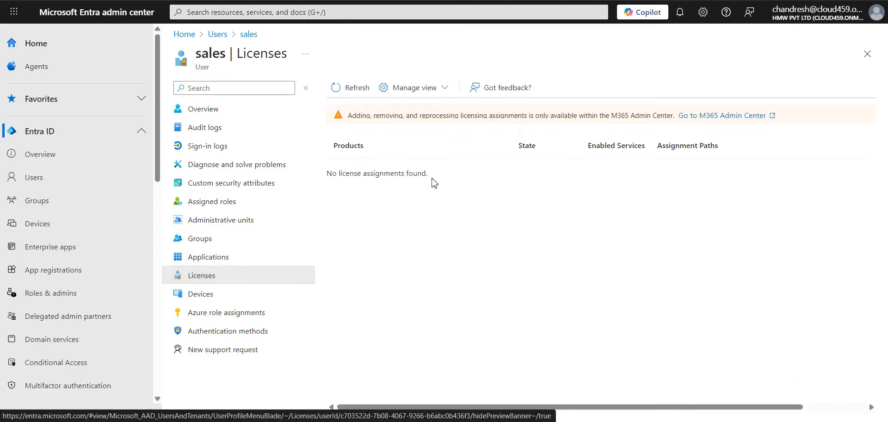
left_click(444, 89)
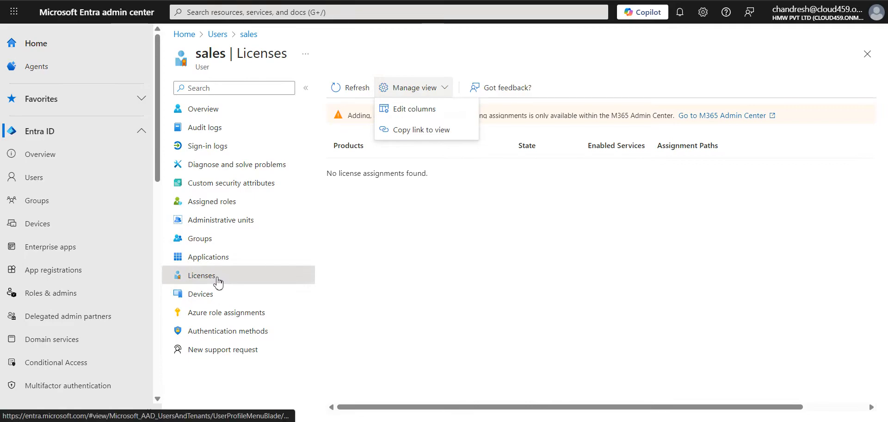
left_click(223, 206)
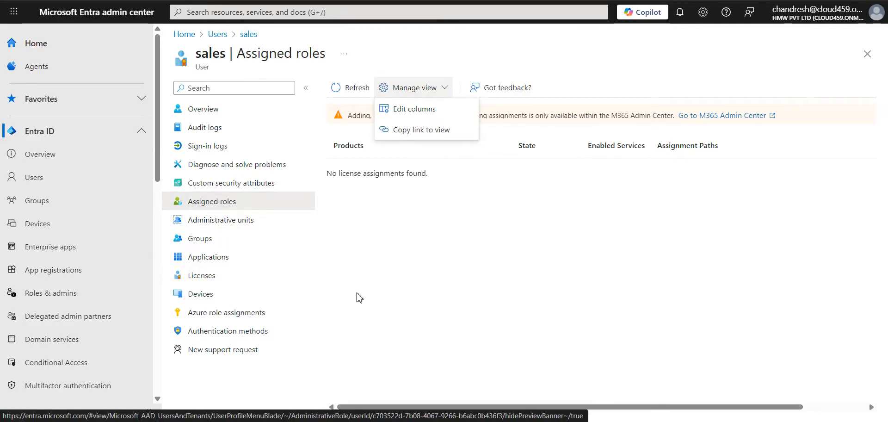
Switch to the Microsoft 365 admin center, open the sales user's details from the active users, and show its licenses and apps.
left_click(531, 228)
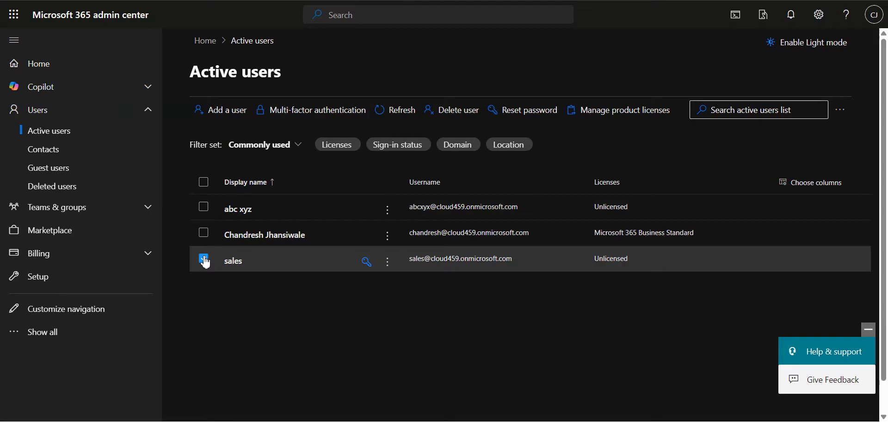
left_click(204, 259)
left_click(233, 263)
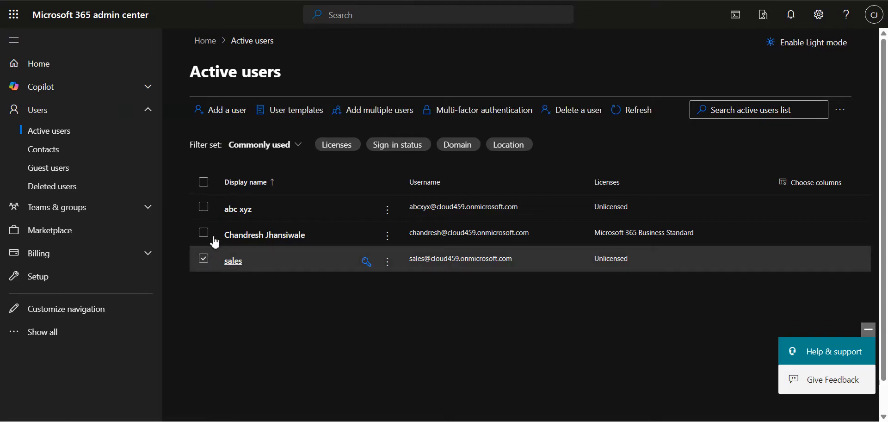
scroll(547, 263, "down", 3)
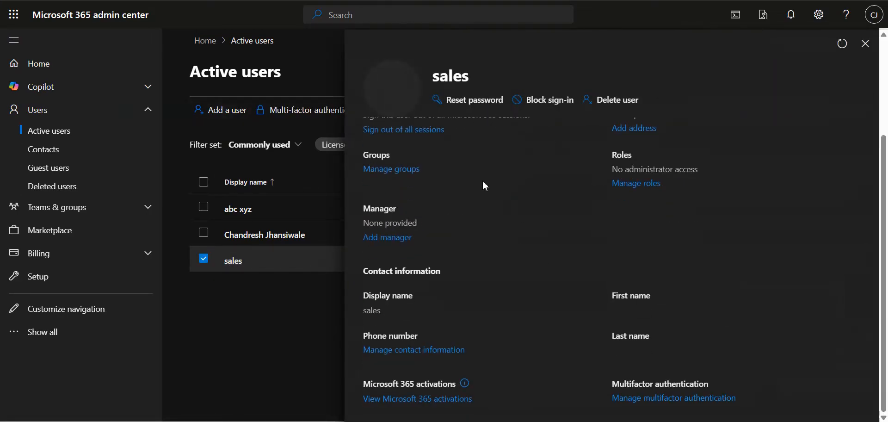
scroll(482, 179, "up", 3)
left_click(485, 154)
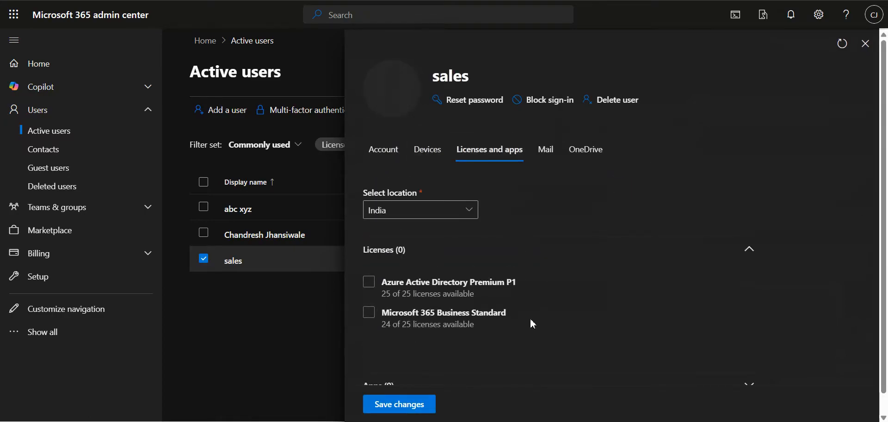
Select the Azure Active Directory Premium P1 license for the sales user.
left_click(474, 287)
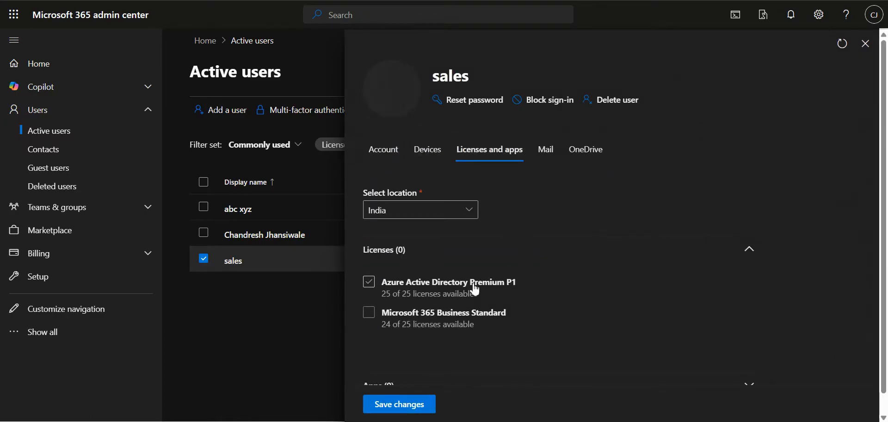
left_click(402, 288)
scroll(508, 275, "down", 1)
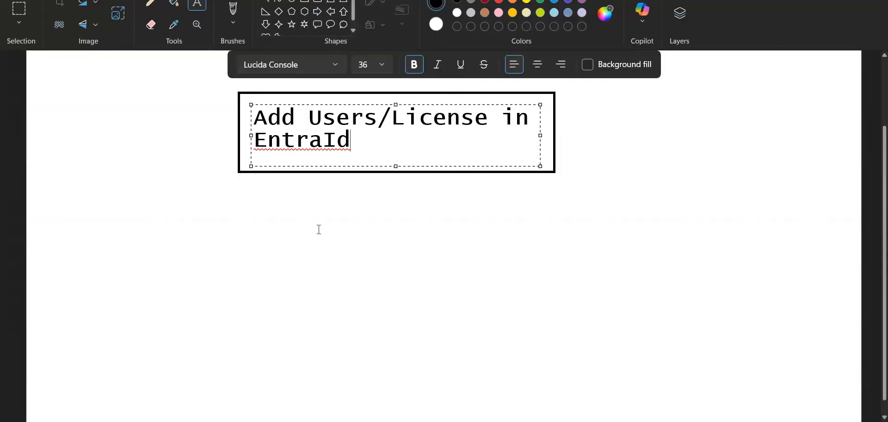
Switch to Paint and add a text note below the boxed title listing "SSO" and "MFA" with a blank line between them.
left_click(317, 228)
left_click(139, 203)
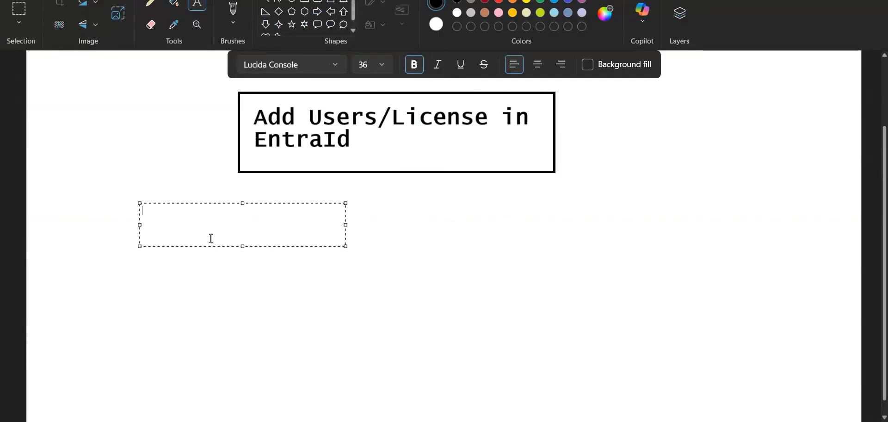
type("SSO")
key("Return")
type("MFA")
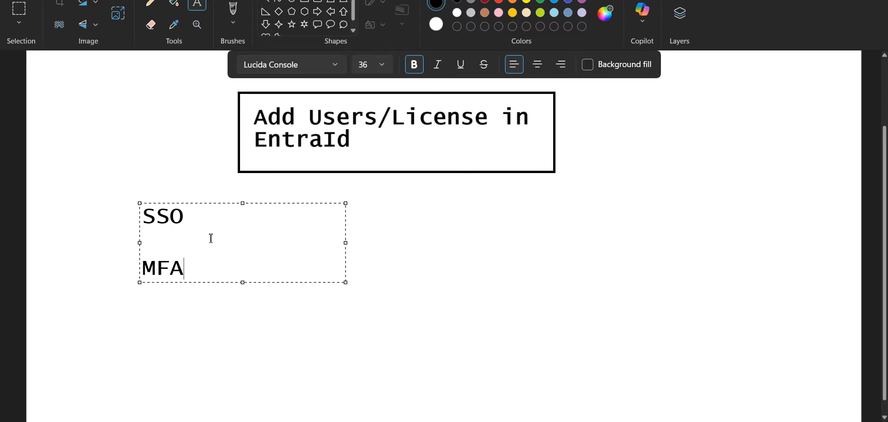
key("Return")
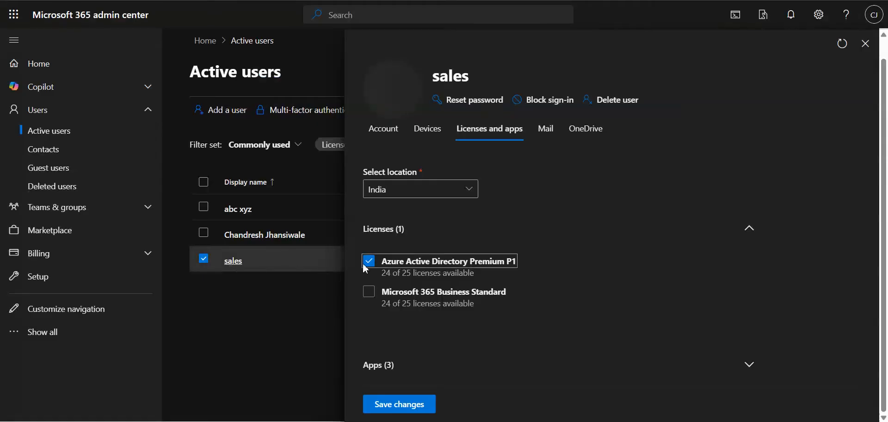
Return to the Microsoft 365 admin center, save the sales user's Azure Active Directory Premium P1 license assignment, and check its mail settings.
left_click(368, 261)
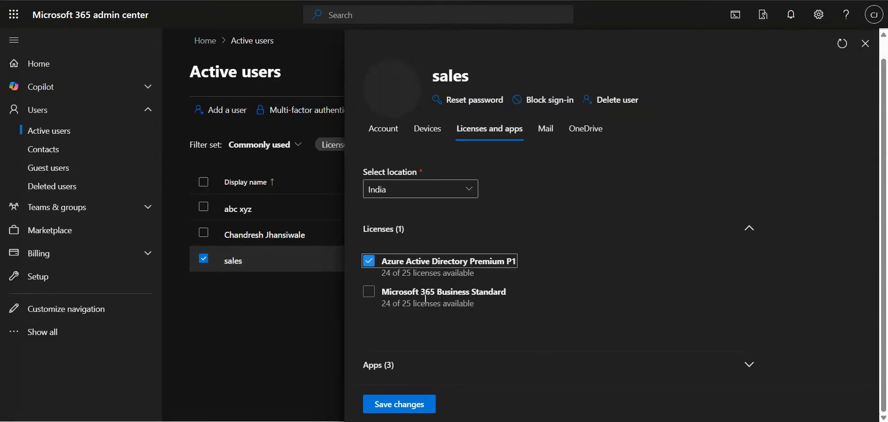
left_click(409, 411)
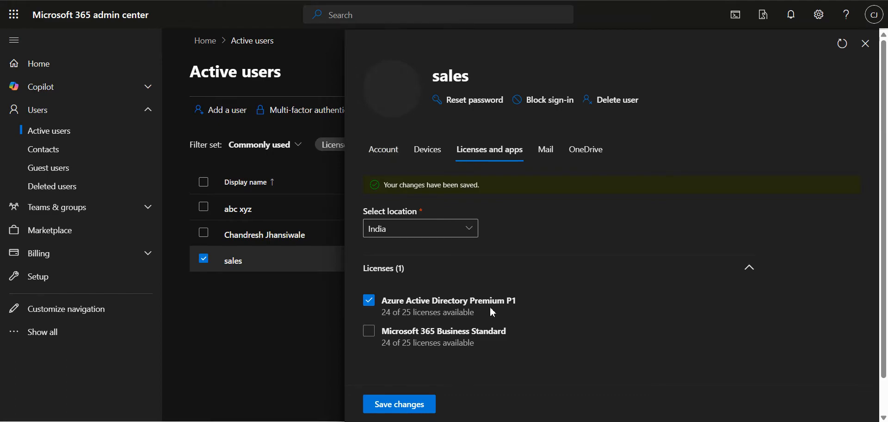
left_click(545, 159)
left_click(489, 150)
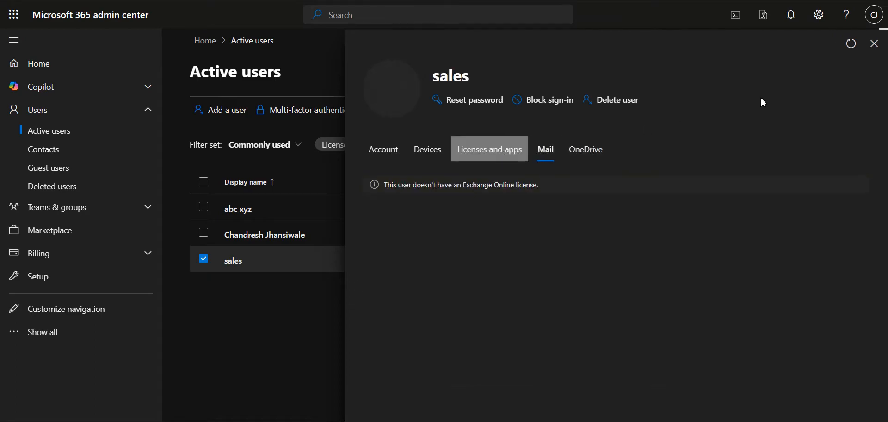
left_click(865, 44)
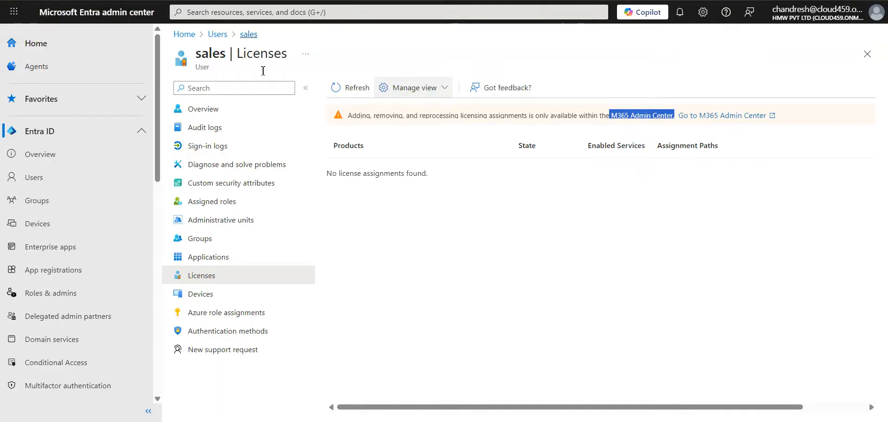
Switch back to the Microsoft Entra admin center and return from the sales user's licenses to the users list.
left_click(217, 34)
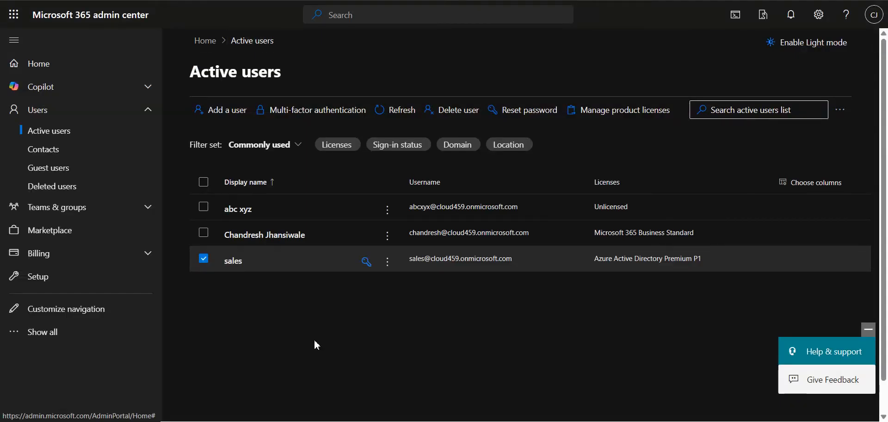
left_click(726, 420)
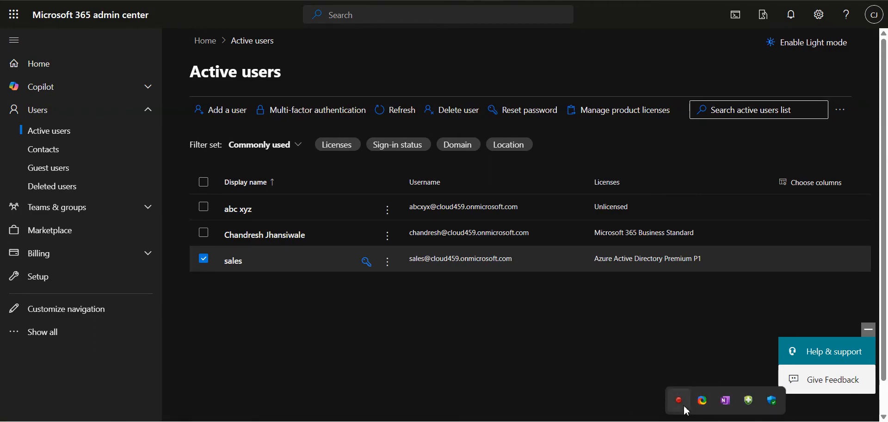